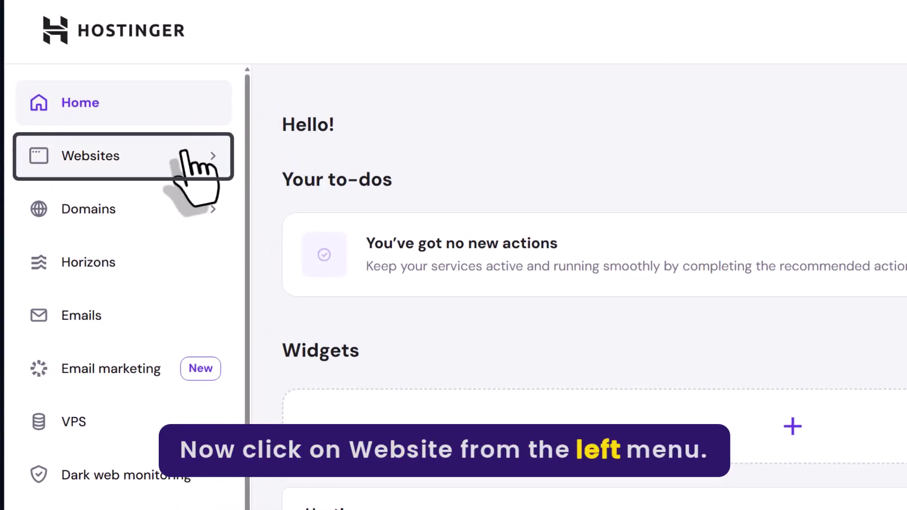
Open the Athar Web Studio site in the Website Builder from the Websites list.
{"action": "left_click", "coordinate": [185, 155]}
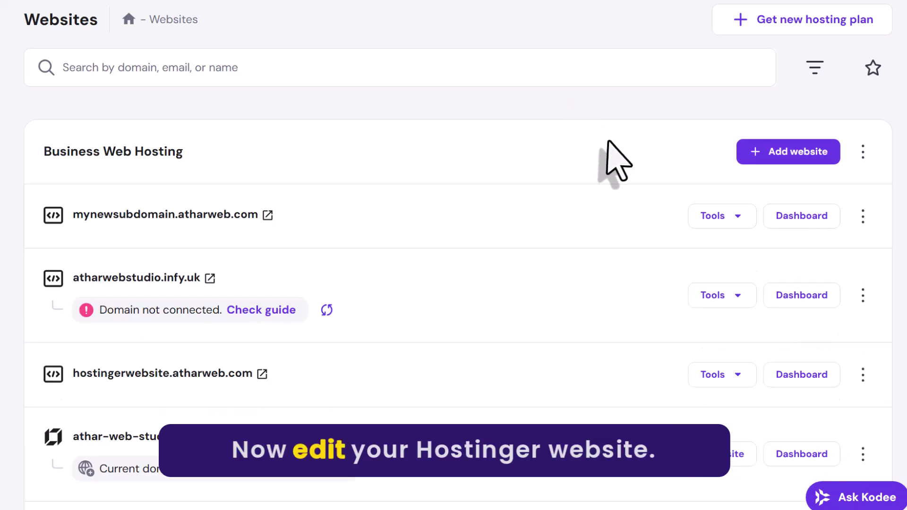
{"action": "scroll", "coordinate": [602, 141], "scroll_direction": "down", "scroll_amount": 4}
{"action": "left_click", "coordinate": [712, 273]}
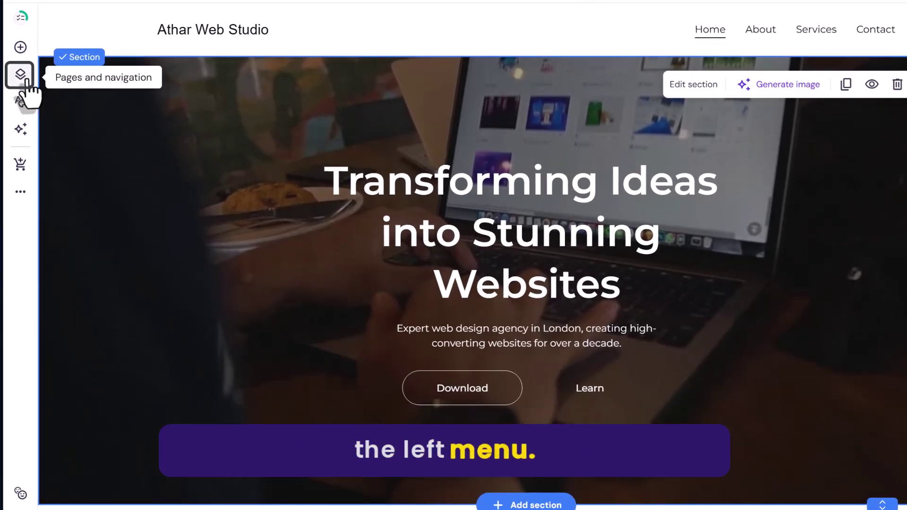
Create a Privacy policy page with company name 'Athar Web Studio', hidden from navigation.
{"action": "left_click", "coordinate": [27, 81]}
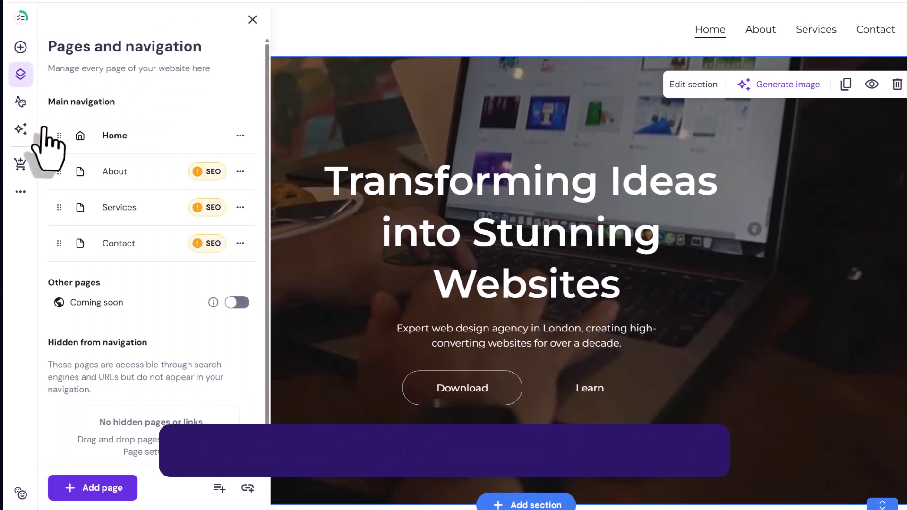
{"action": "left_click", "coordinate": [107, 491]}
{"action": "left_click", "coordinate": [121, 410]}
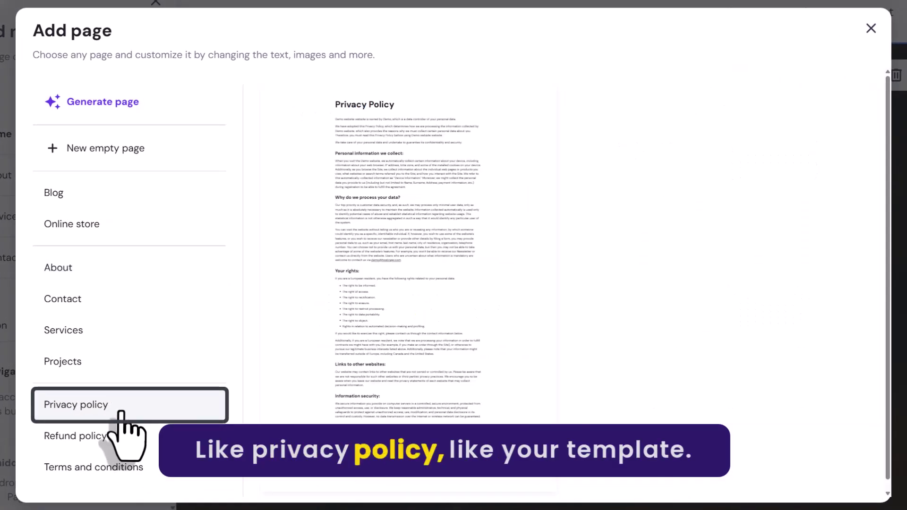
{"action": "left_click", "coordinate": [450, 253]}
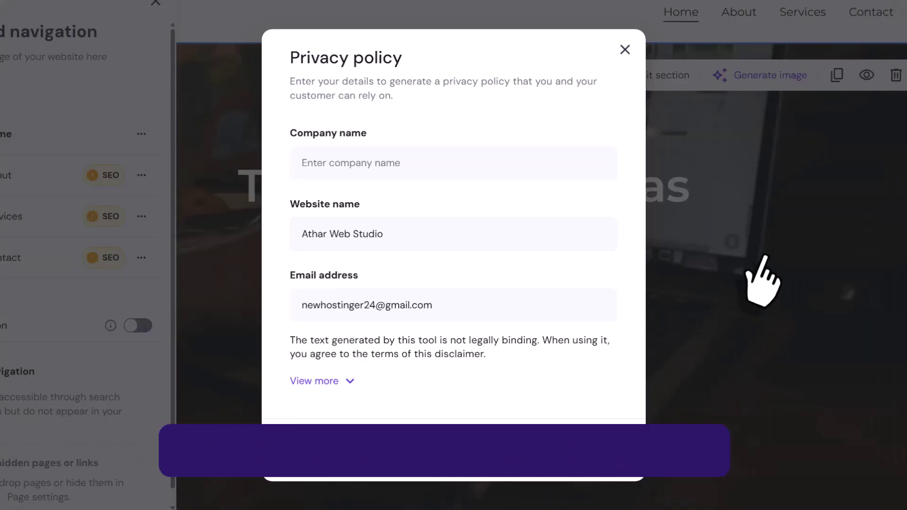
{"action": "left_click", "coordinate": [457, 169]}
{"action": "type", "text": "Athar Web Studio"}
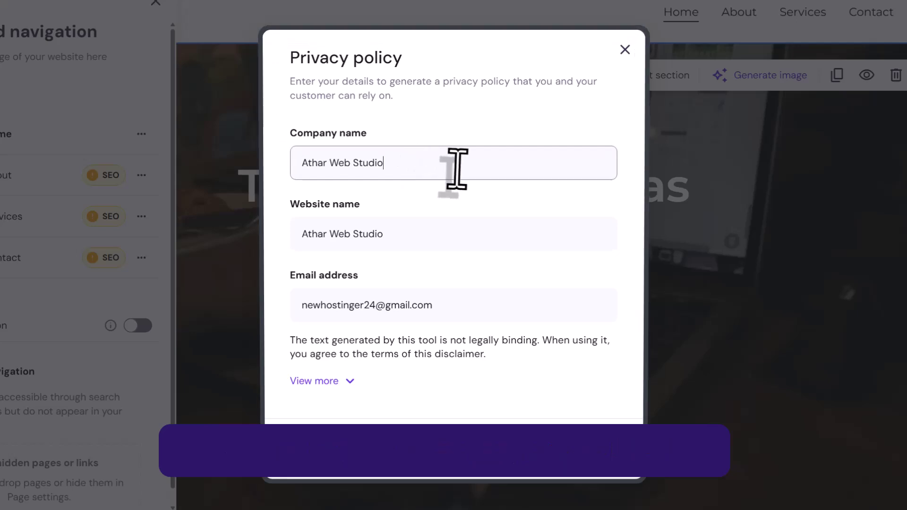
{"action": "left_click", "coordinate": [652, 371]}
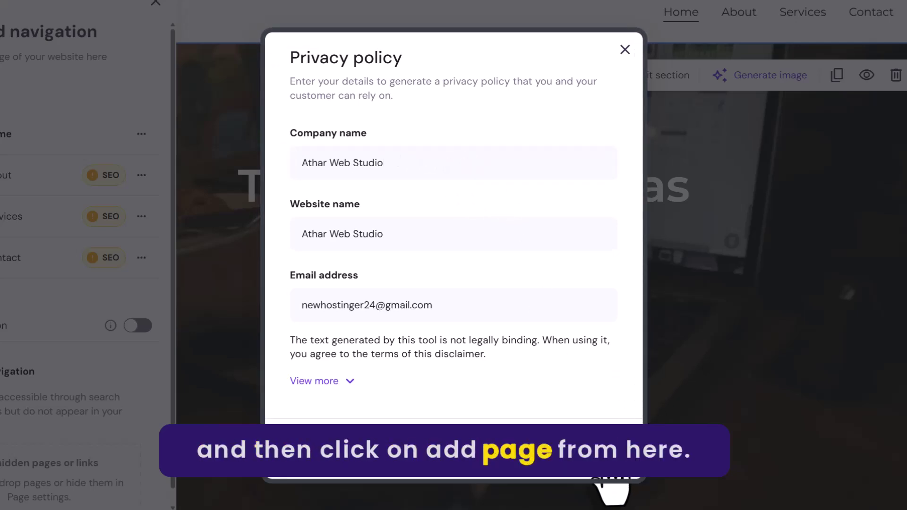
{"action": "left_click", "coordinate": [605, 482]}
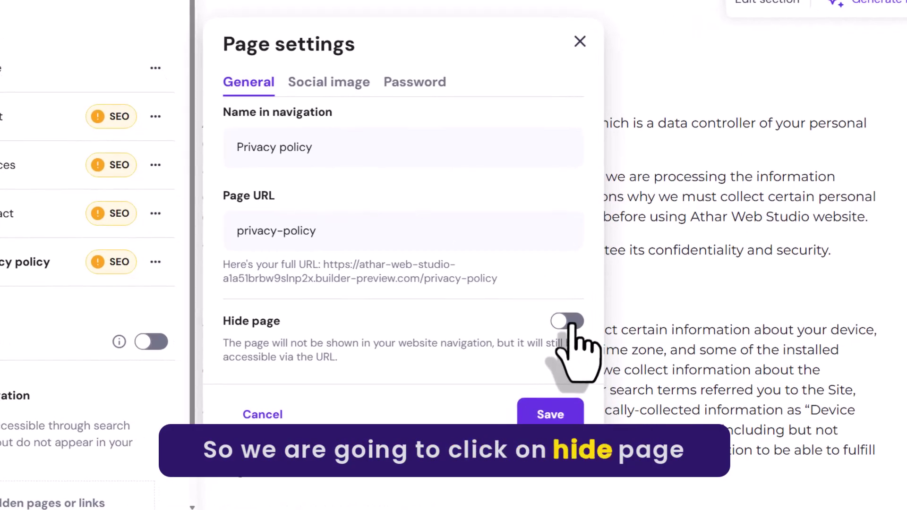
{"action": "left_click", "coordinate": [550, 414]}
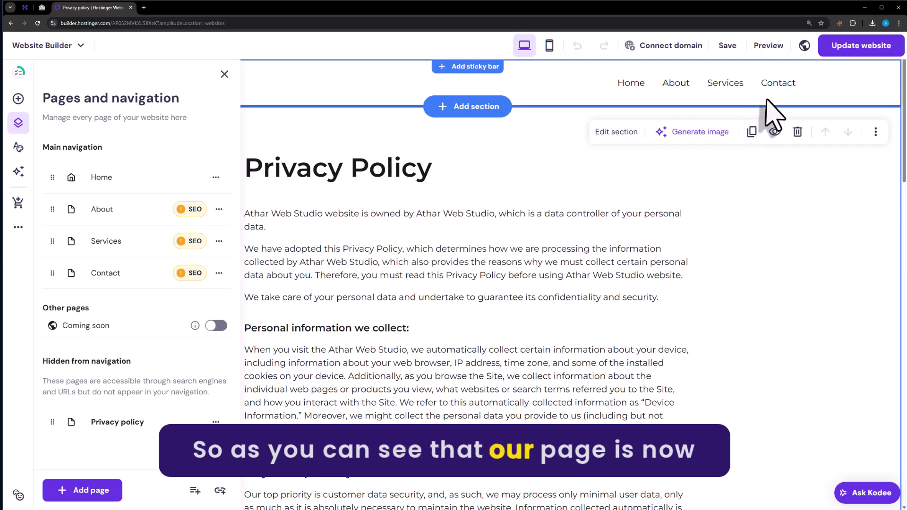
Review the new Privacy policy page text and publish the site update.
{"action": "left_click", "coordinate": [708, 182]}
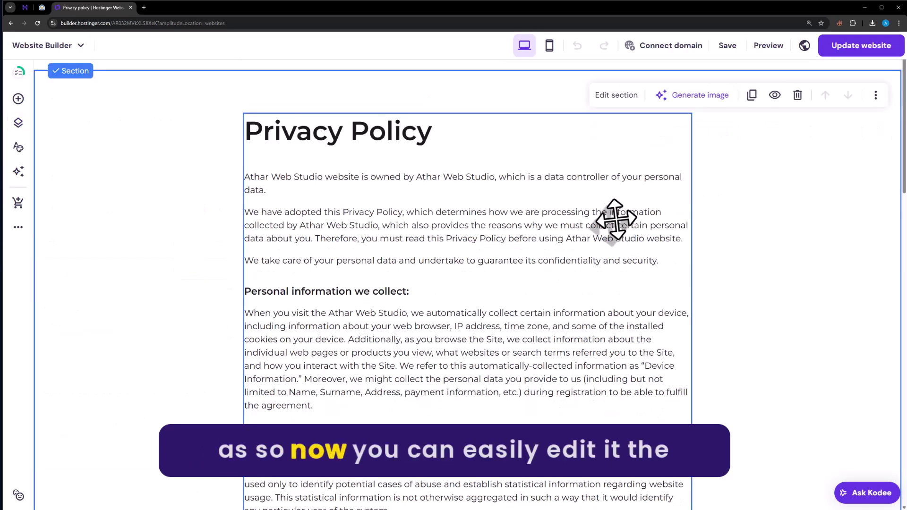
{"action": "scroll", "coordinate": [563, 220], "scroll_direction": "down", "scroll_amount": 10}
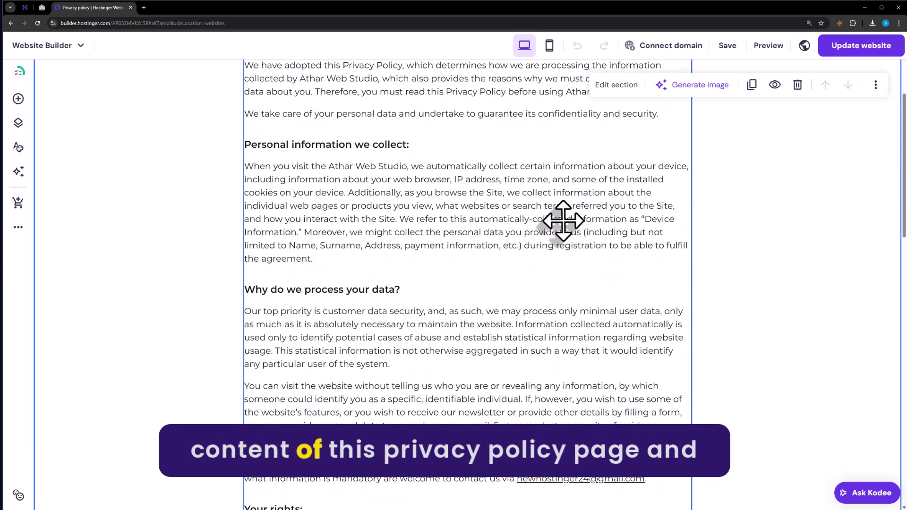
{"action": "scroll", "coordinate": [563, 221], "scroll_direction": "down", "scroll_amount": 9}
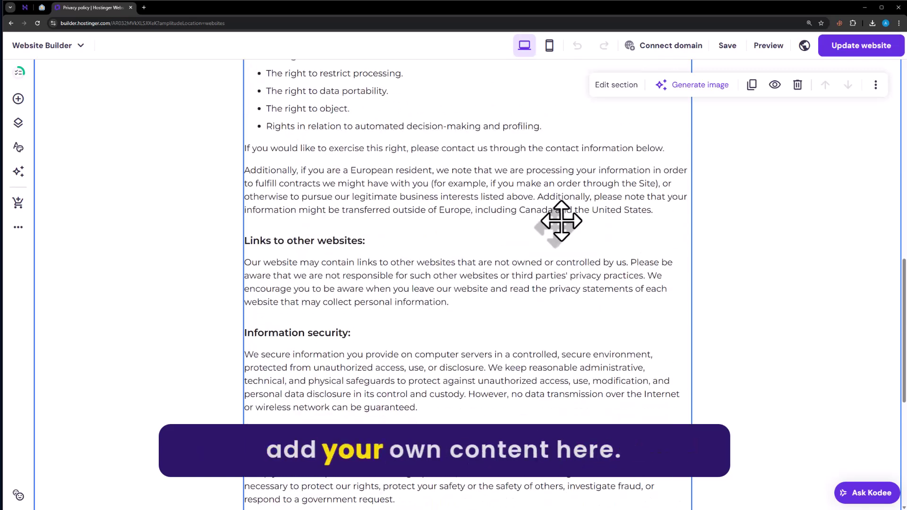
{"action": "scroll", "coordinate": [373, 175], "scroll_direction": "up", "scroll_amount": 5}
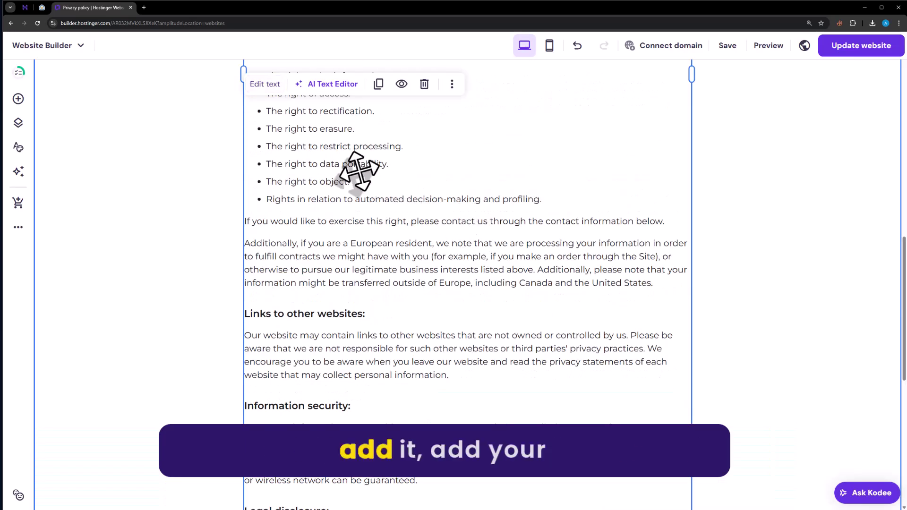
{"action": "left_click", "coordinate": [265, 85]}
{"action": "scroll", "coordinate": [466, 212], "scroll_direction": "up", "scroll_amount": 5}
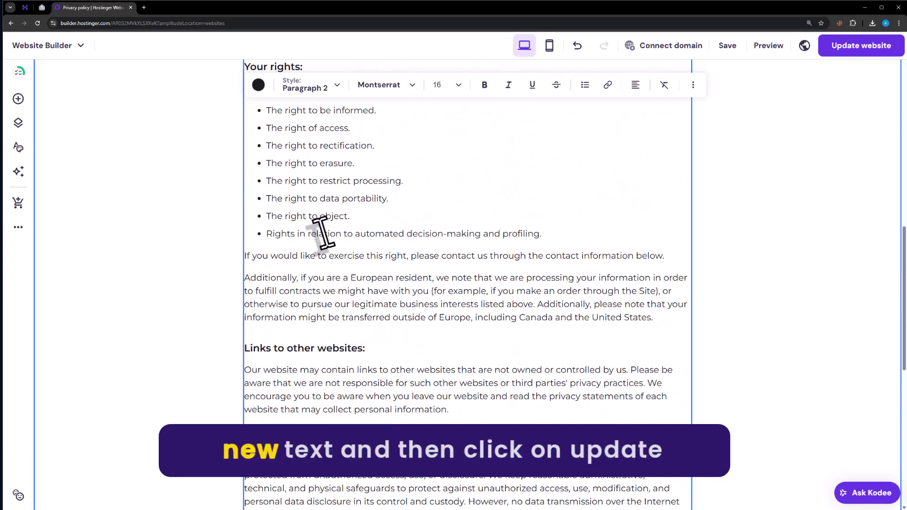
{"action": "left_click", "coordinate": [874, 51]}
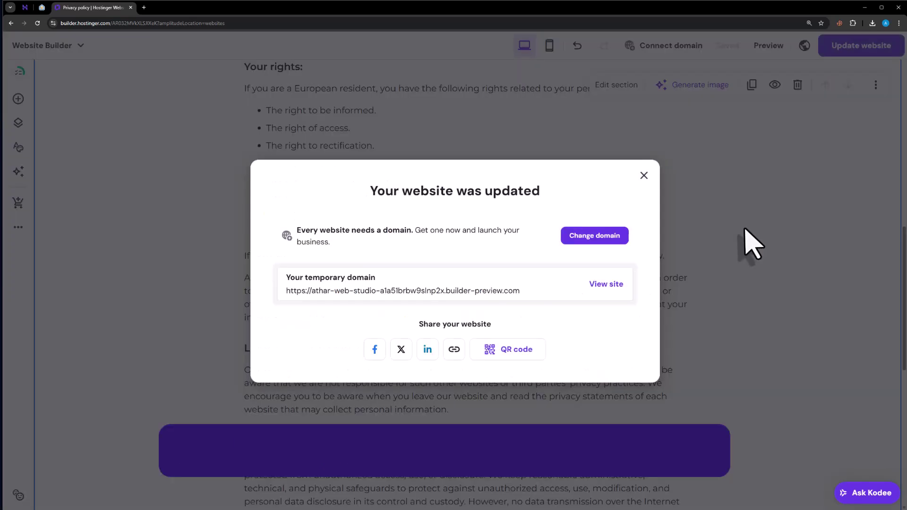
{"action": "left_click", "coordinate": [745, 230]}
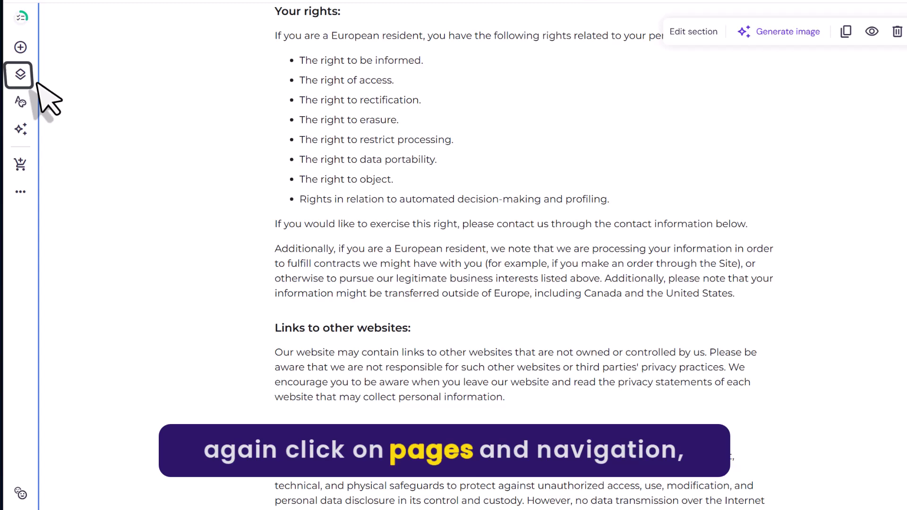
Add a Terms and conditions page, pasting the website name as its company name.
{"action": "left_click", "coordinate": [20, 75]}
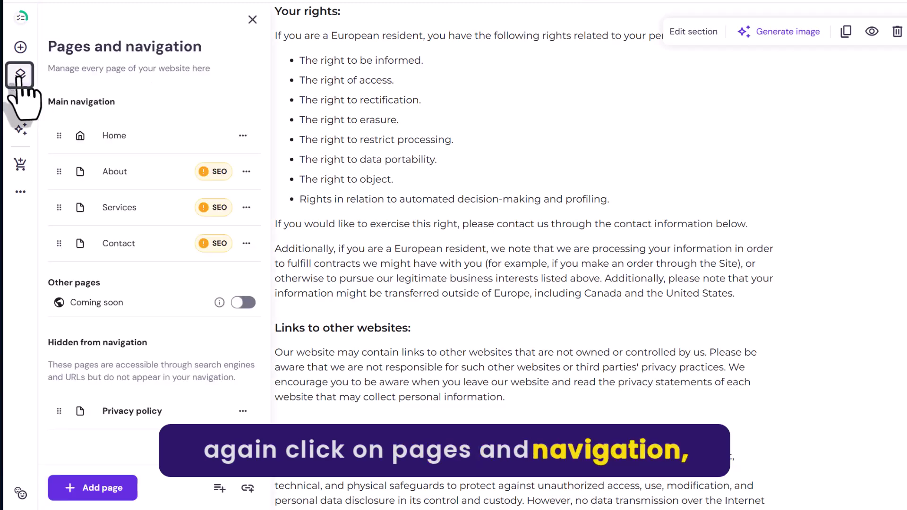
{"action": "left_click", "coordinate": [99, 490]}
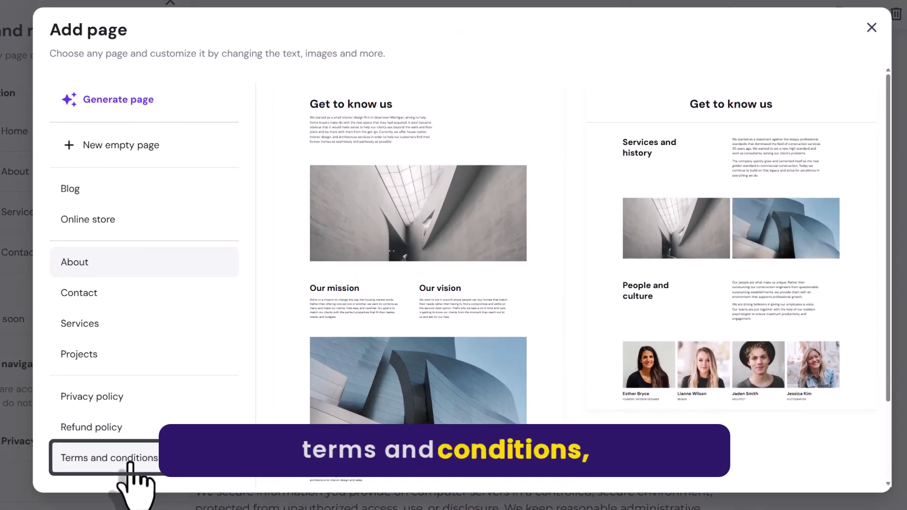
{"action": "left_click", "coordinate": [130, 460]}
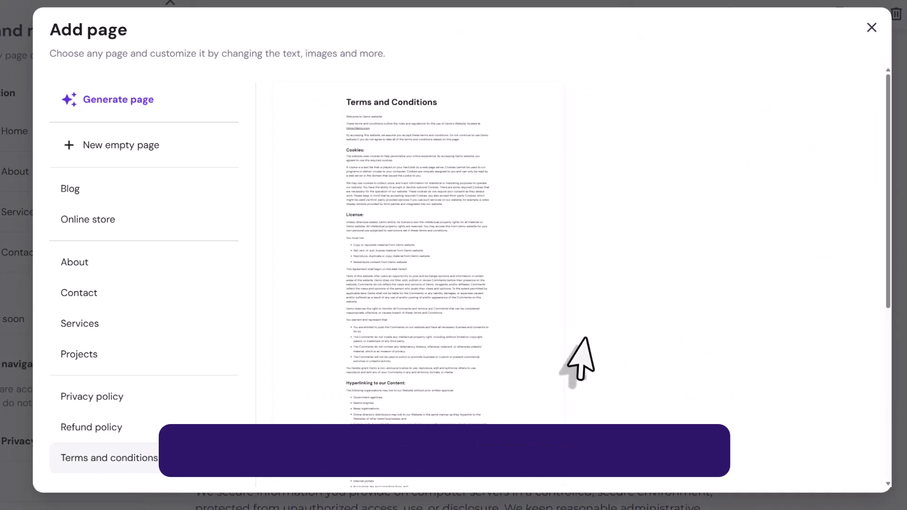
{"action": "left_click", "coordinate": [449, 213]}
{"action": "triple_click", "coordinate": [584, 205]}
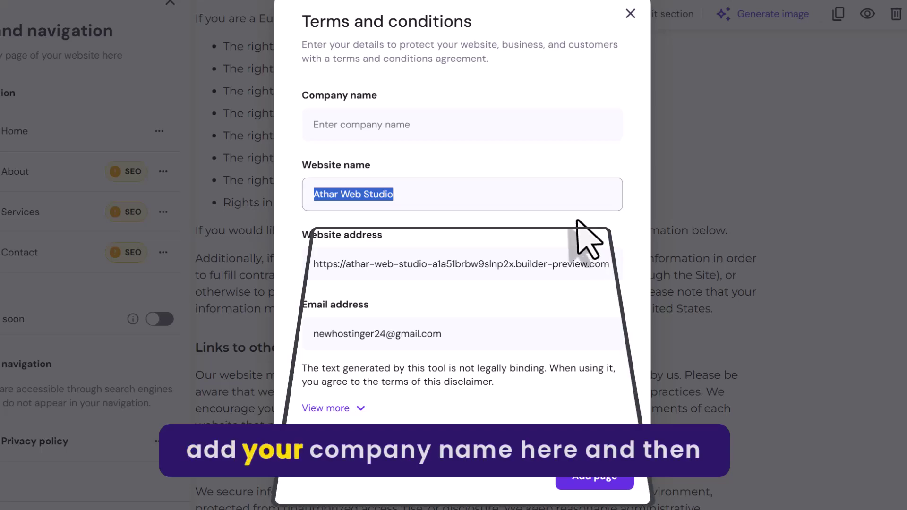
{"action": "key", "text": "ctrl+c"}
{"action": "left_click", "coordinate": [437, 127]}
{"action": "key", "text": "ctrl+v"}
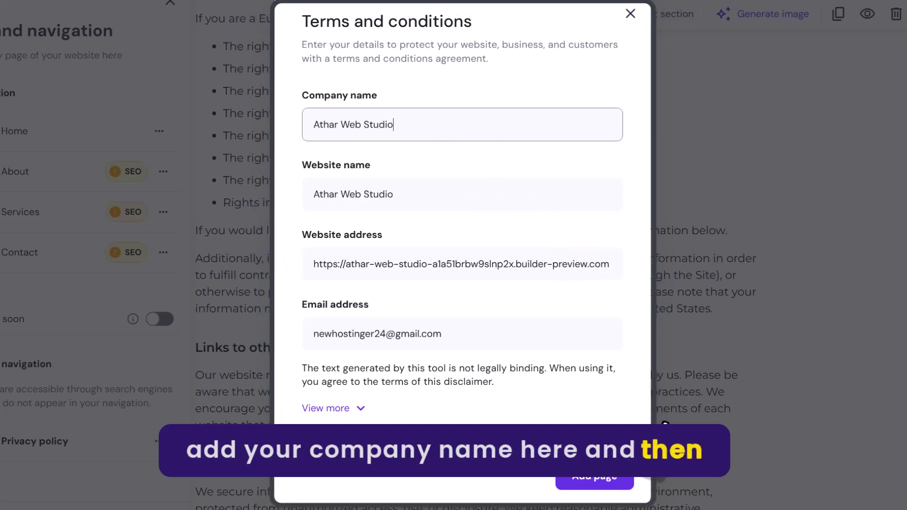
Hide the Terms and conditions page from the site navigation and save the setting.
{"action": "left_click", "coordinate": [619, 489]}
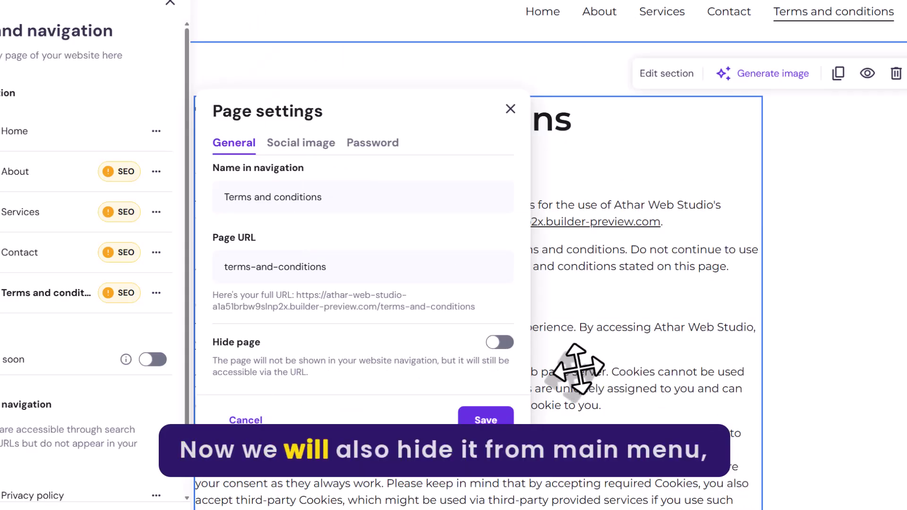
{"action": "left_click", "coordinate": [504, 347]}
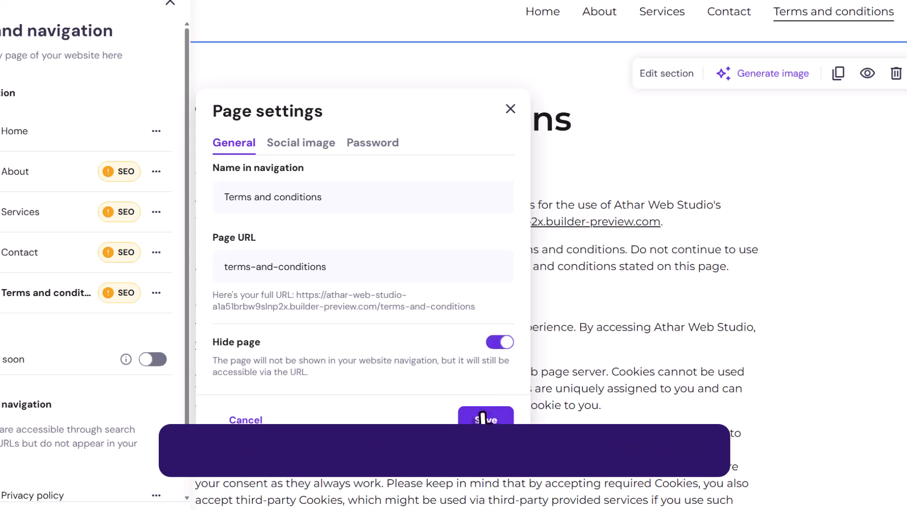
{"action": "left_click", "coordinate": [486, 420]}
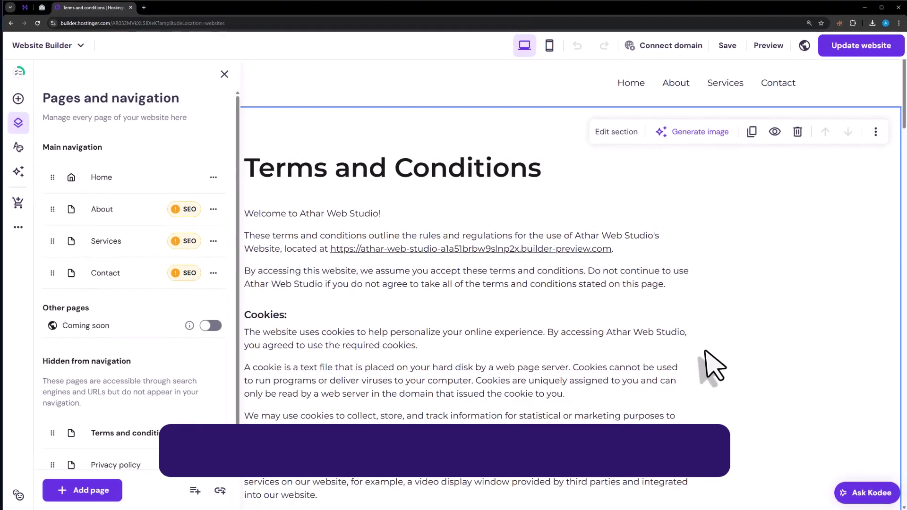
Review the Terms and Conditions text down to the footer and publish the update.
{"action": "left_click", "coordinate": [545, 334]}
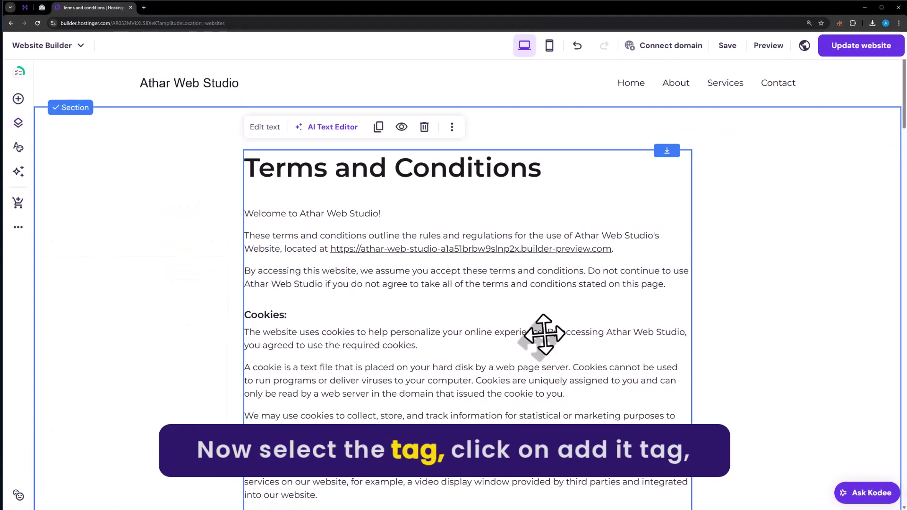
{"action": "left_click", "coordinate": [265, 127]}
{"action": "scroll", "coordinate": [555, 279], "scroll_direction": "down", "scroll_amount": 20}
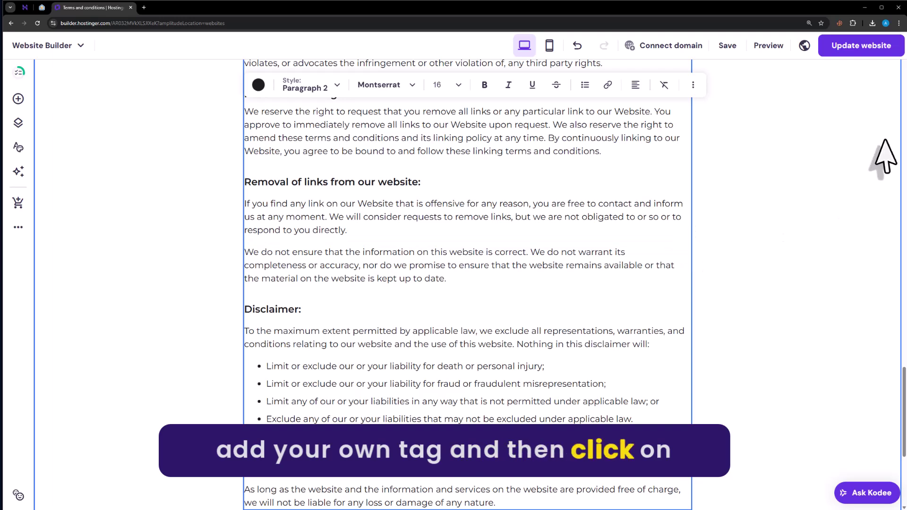
{"action": "left_click", "coordinate": [865, 45]}
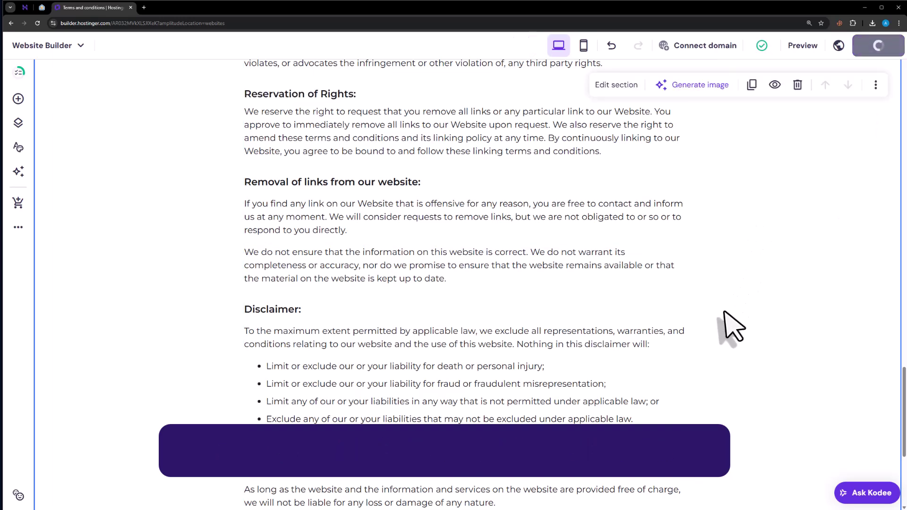
{"action": "scroll", "coordinate": [730, 274], "scroll_direction": "up", "scroll_amount": 3}
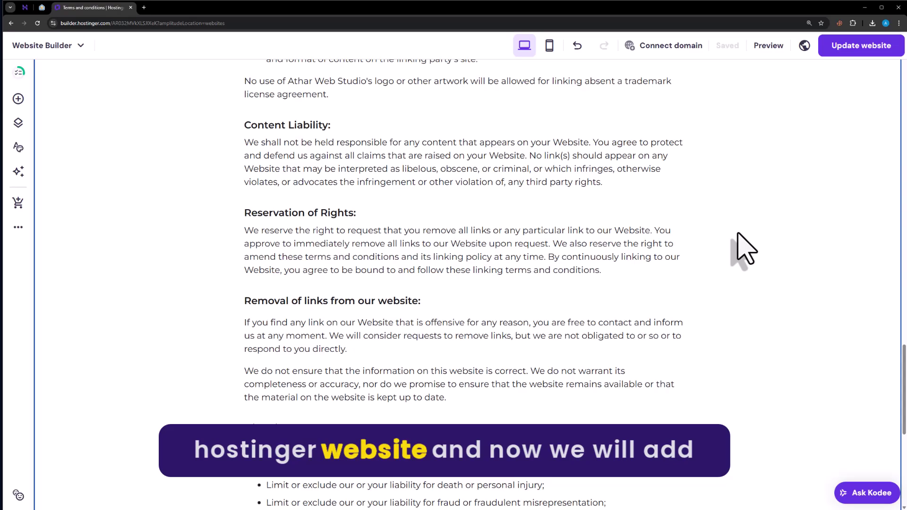
{"action": "scroll", "coordinate": [742, 248], "scroll_direction": "down", "scroll_amount": 8}
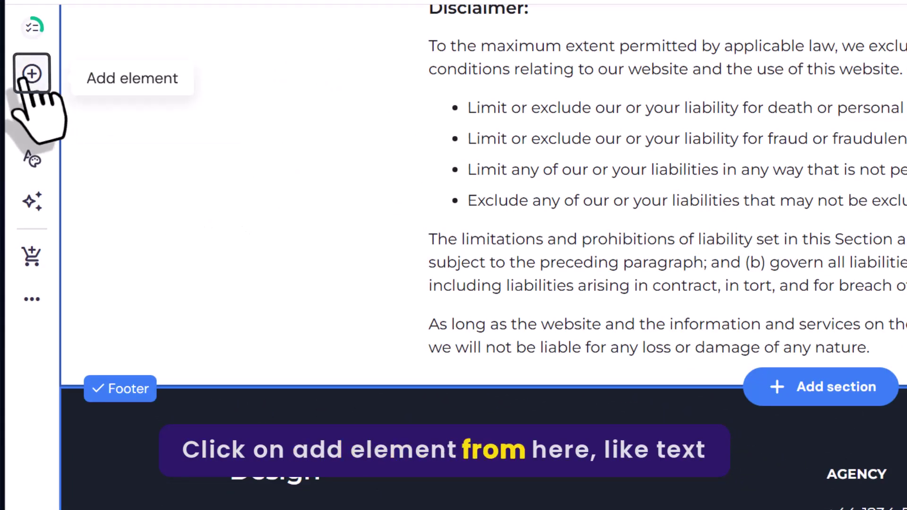
Drop a new text element into the footer styled Paragraph 1 in white (#ffffff).
{"action": "left_click", "coordinate": [18, 99]}
{"action": "left_click_drag", "start_coordinate": [141, 208], "coordinate": [482, 405]}
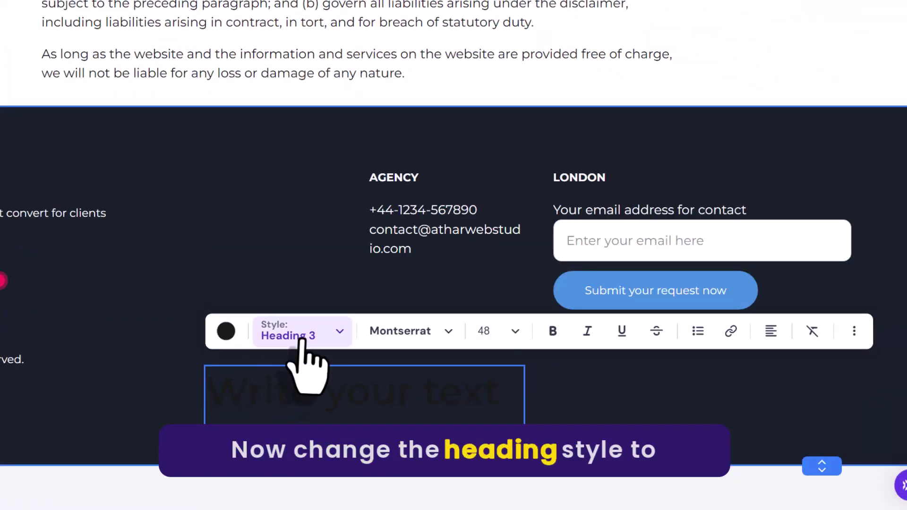
{"action": "left_click", "coordinate": [302, 336]}
{"action": "left_click", "coordinate": [355, 242]}
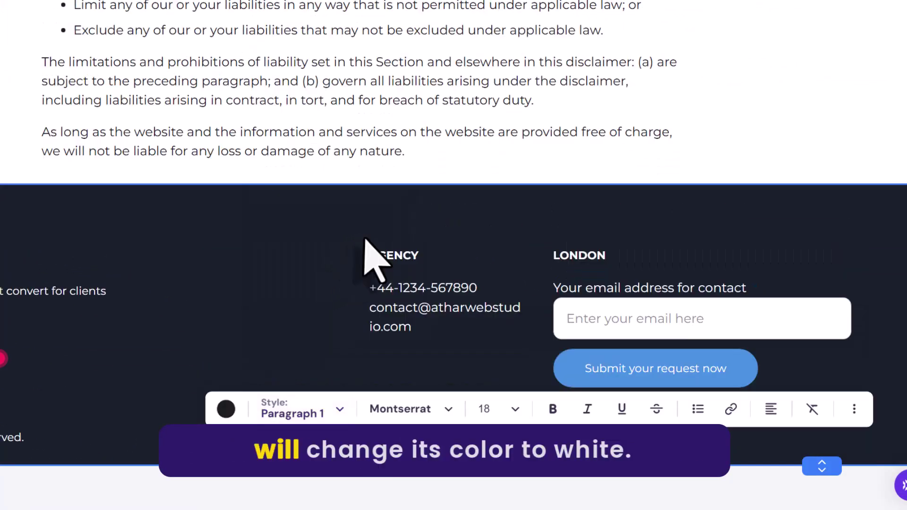
{"action": "left_click", "coordinate": [226, 409]}
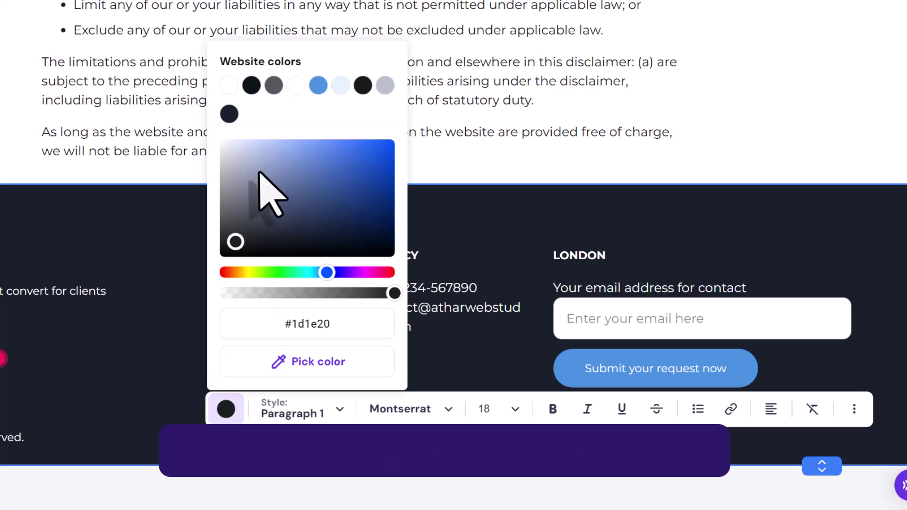
{"action": "left_click_drag", "start_coordinate": [263, 192], "coordinate": [131, 92]}
{"action": "left_click", "coordinate": [137, 330]}
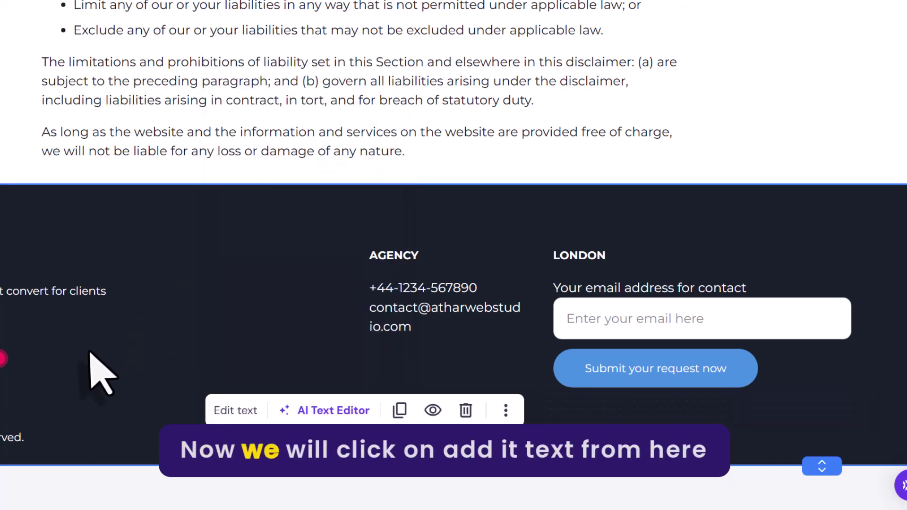
Make the footer text read 'Privacy Policy' and move it up beside the AGENCY column.
{"action": "left_click", "coordinate": [242, 414]}
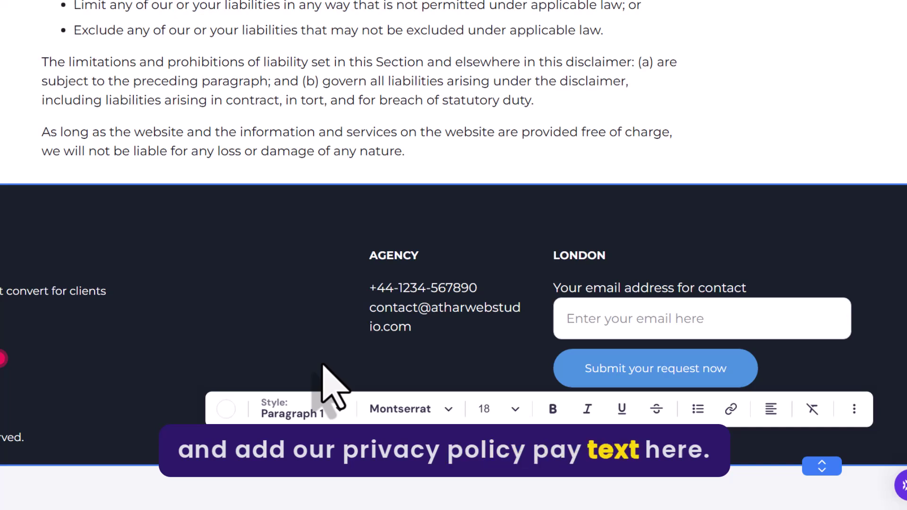
{"action": "left_click", "coordinate": [185, 388]}
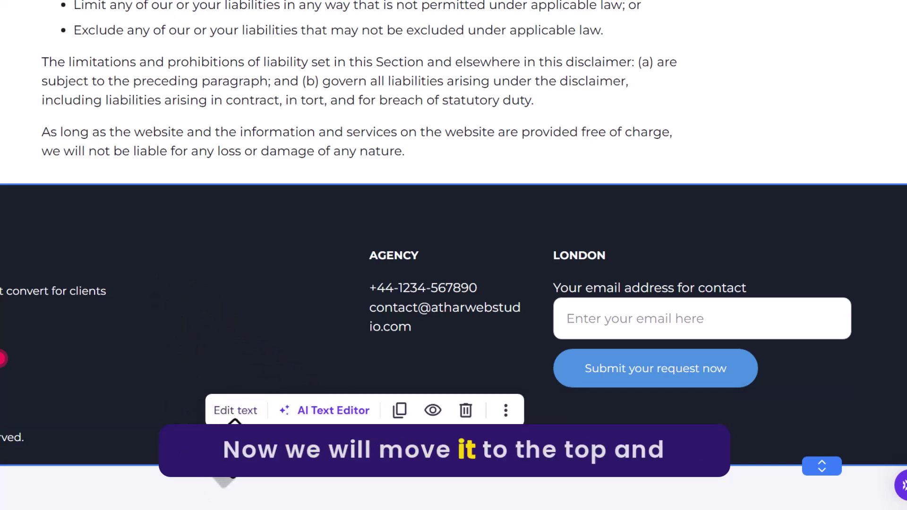
{"action": "left_click_drag", "start_coordinate": [212, 466], "coordinate": [180, 299]}
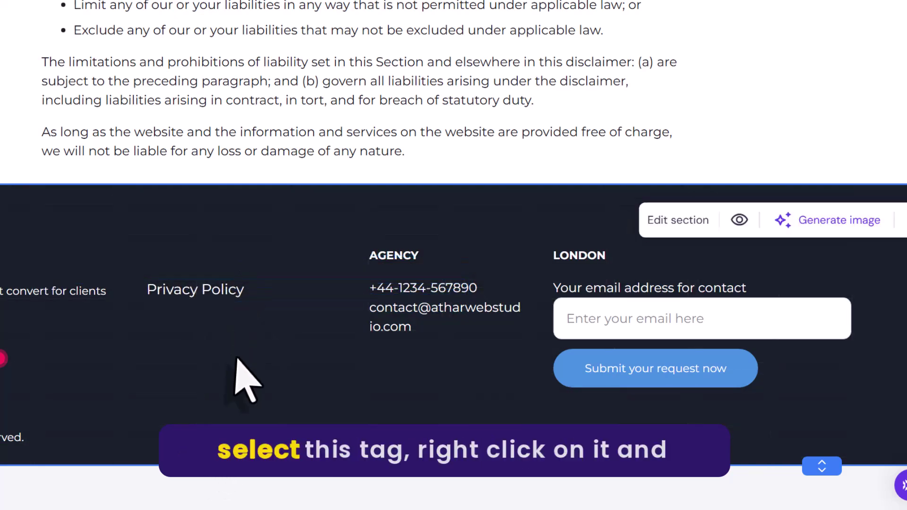
Duplicate the Privacy Policy text twice and align the top copy with the AGENCY heading.
{"action": "left_click", "coordinate": [235, 293]}
{"action": "right_click", "coordinate": [236, 293]}
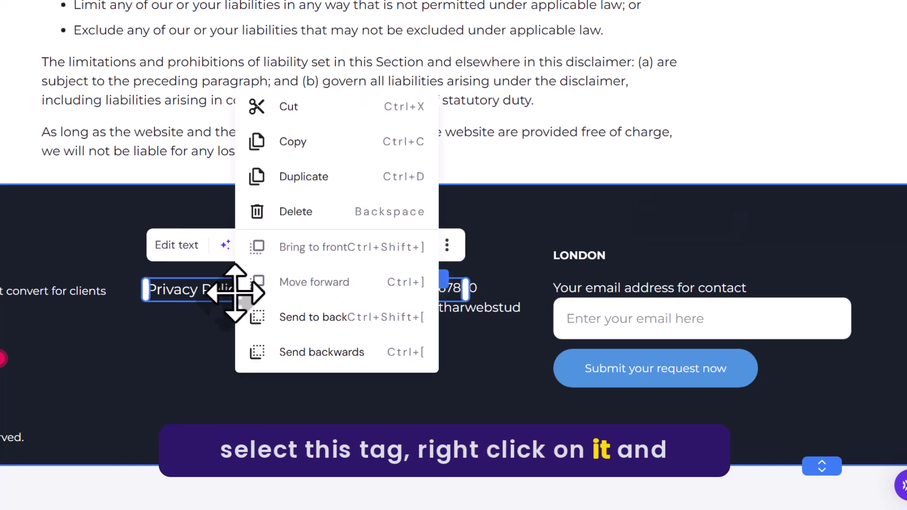
{"action": "left_click", "coordinate": [353, 177]}
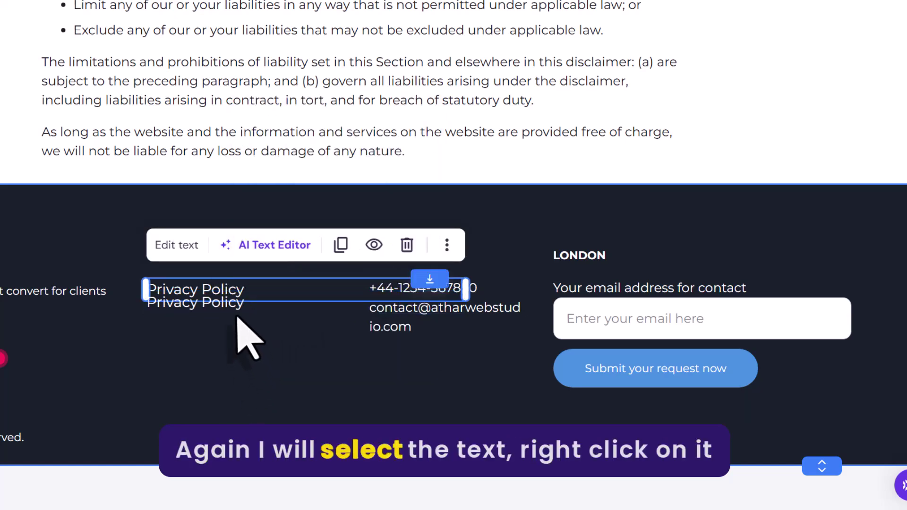
{"action": "left_click", "coordinate": [234, 301]}
{"action": "right_click", "coordinate": [241, 304]}
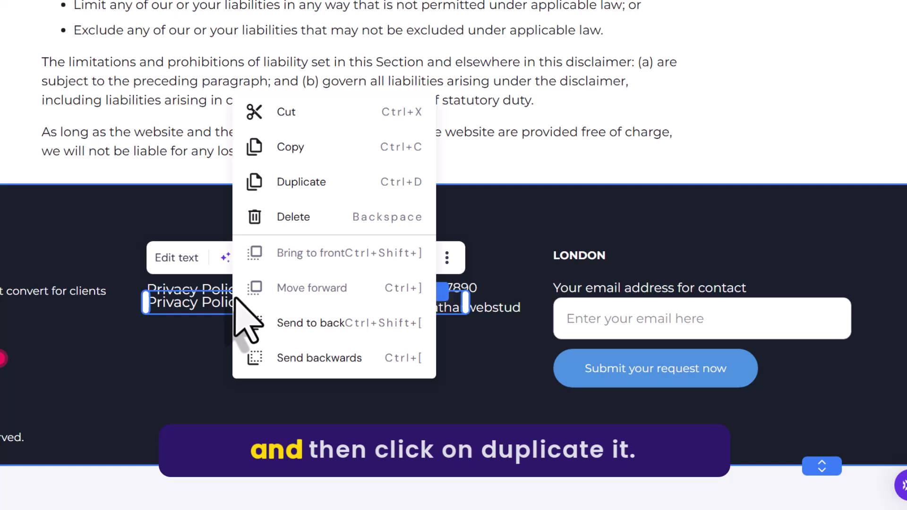
{"action": "left_click", "coordinate": [325, 184]}
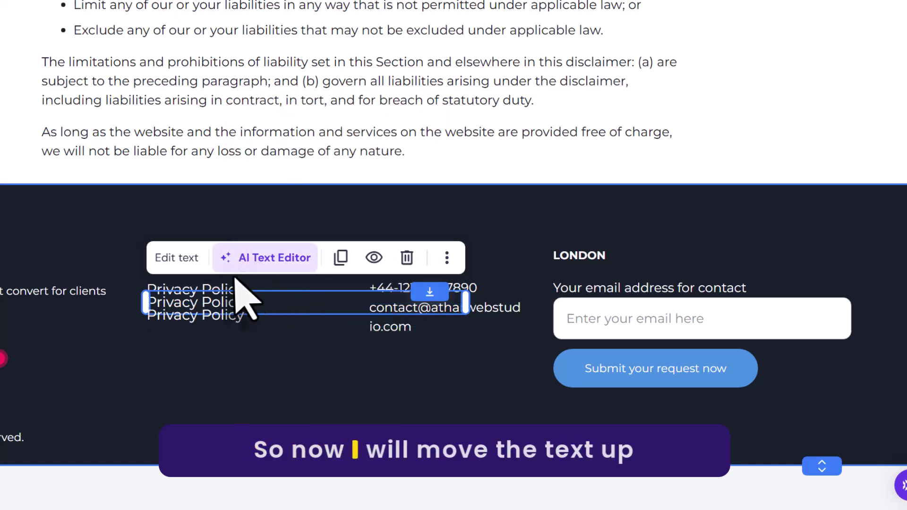
{"action": "left_click_drag", "start_coordinate": [223, 288], "coordinate": [256, 294]}
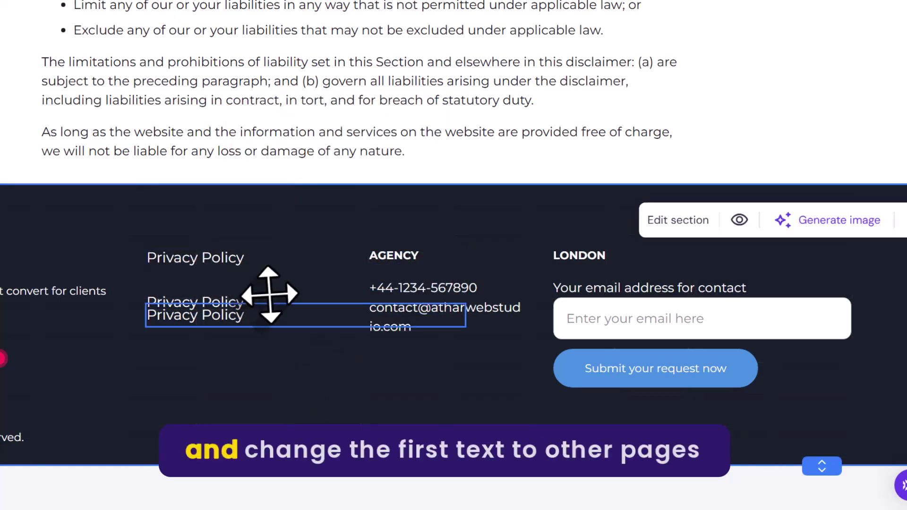
Retype the top copy as the 'Other Pages' heading.
{"action": "double_click", "coordinate": [212, 255]}
{"action": "key", "text": "ctrl+a"}
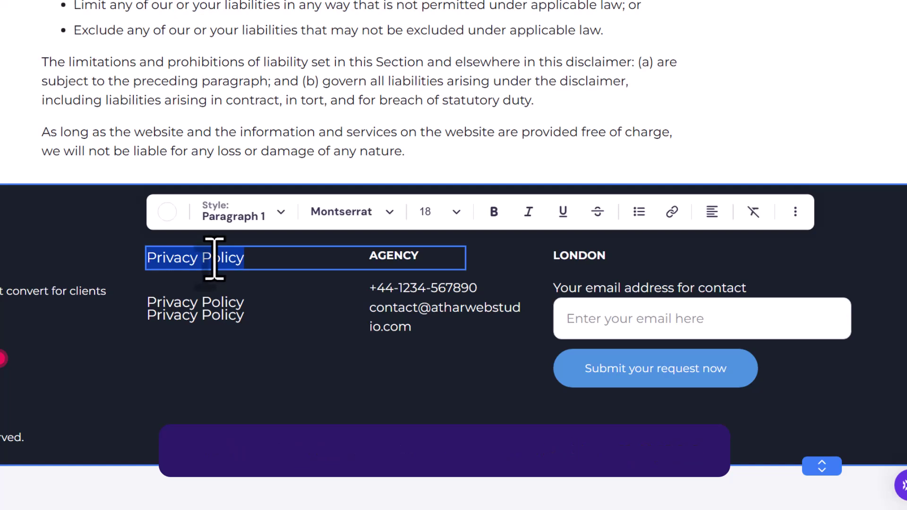
{"action": "type", "text": "Other Pages"}
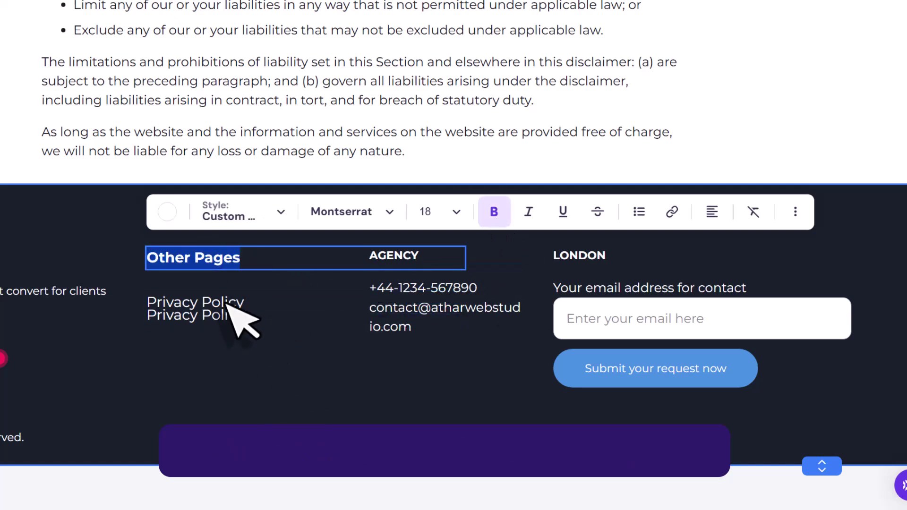
{"action": "key", "text": "Escape"}
Place two items under Other Pages and rename the second to 'Terms And Conditions'.
{"action": "left_click_drag", "start_coordinate": [169, 302], "coordinate": [186, 325]}
{"action": "left_click", "coordinate": [257, 411]}
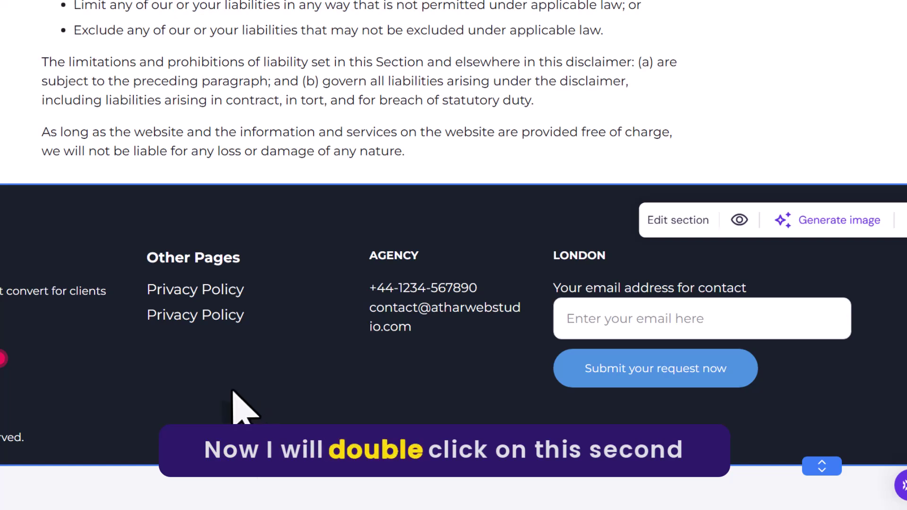
{"action": "double_click", "coordinate": [187, 321]}
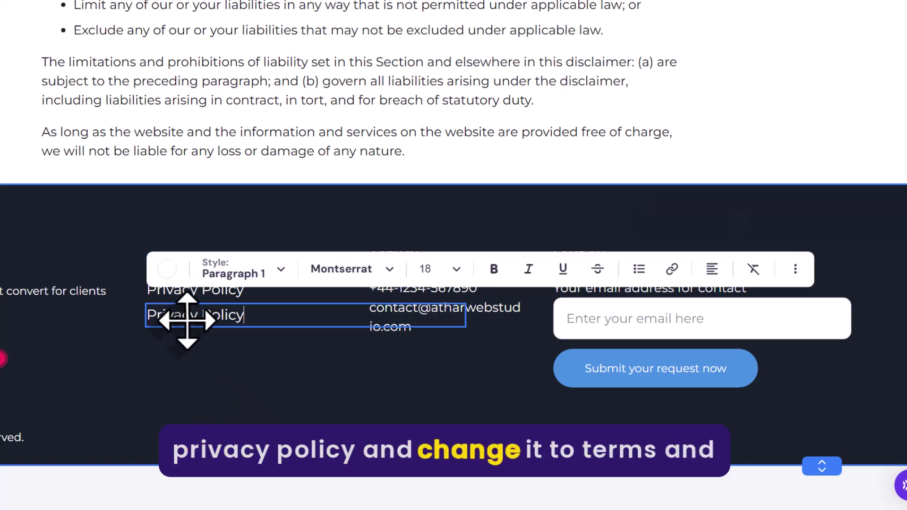
{"action": "left_click", "coordinate": [284, 404]}
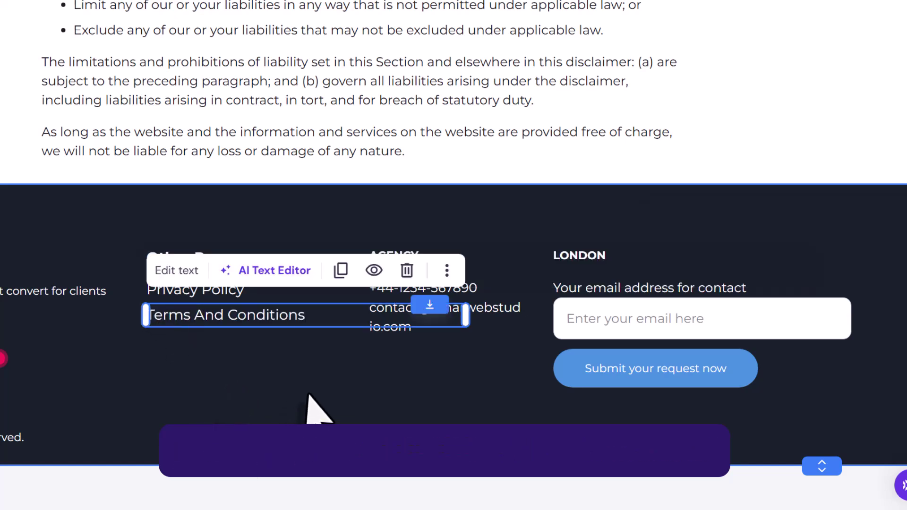
{"action": "left_click", "coordinate": [232, 290]}
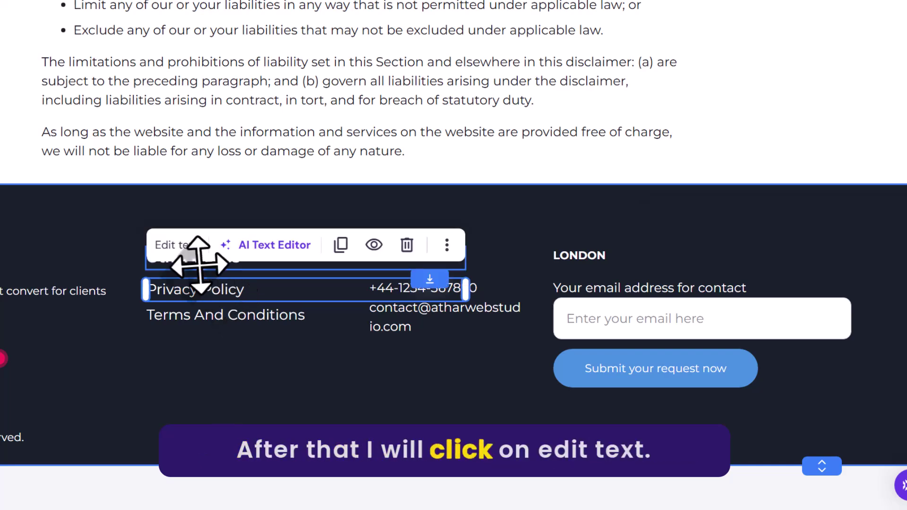
Link the footer's Privacy Policy text to the Privacy policy page and remove its underline.
{"action": "left_click", "coordinate": [185, 249]}
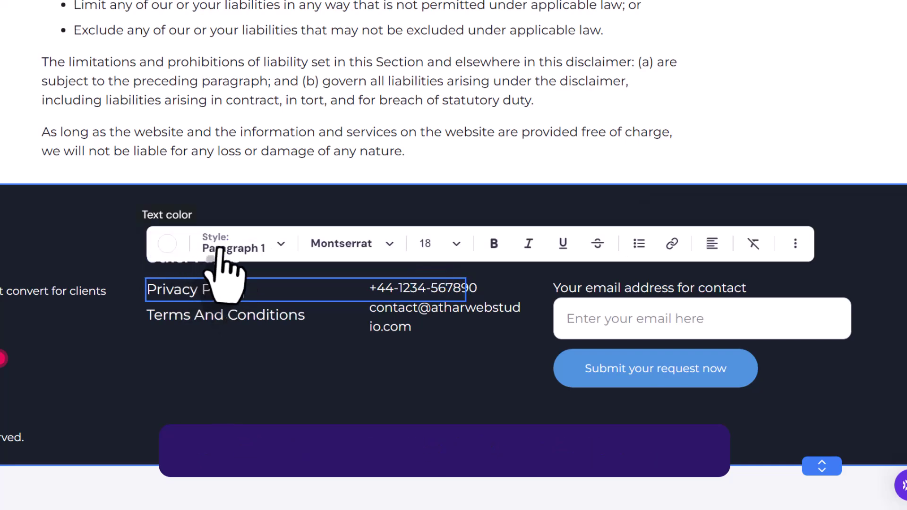
{"action": "left_click", "coordinate": [673, 252]}
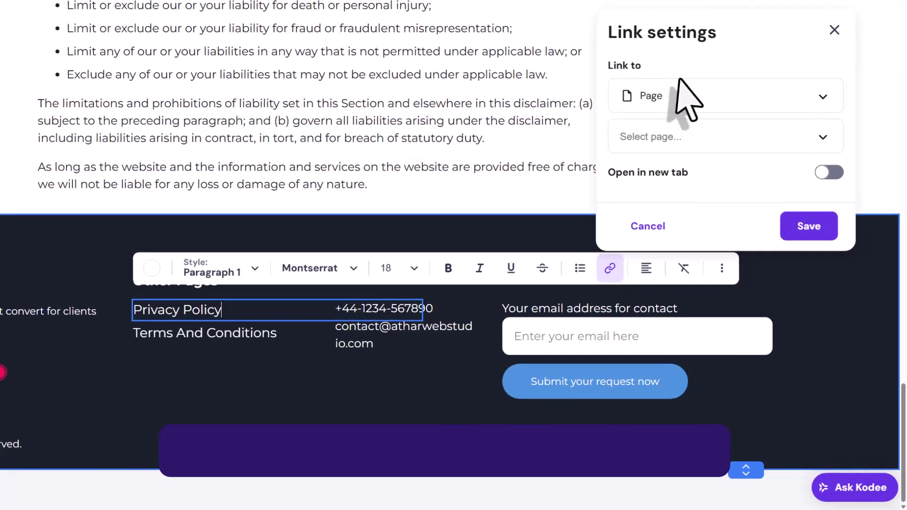
{"action": "left_click", "coordinate": [716, 130]}
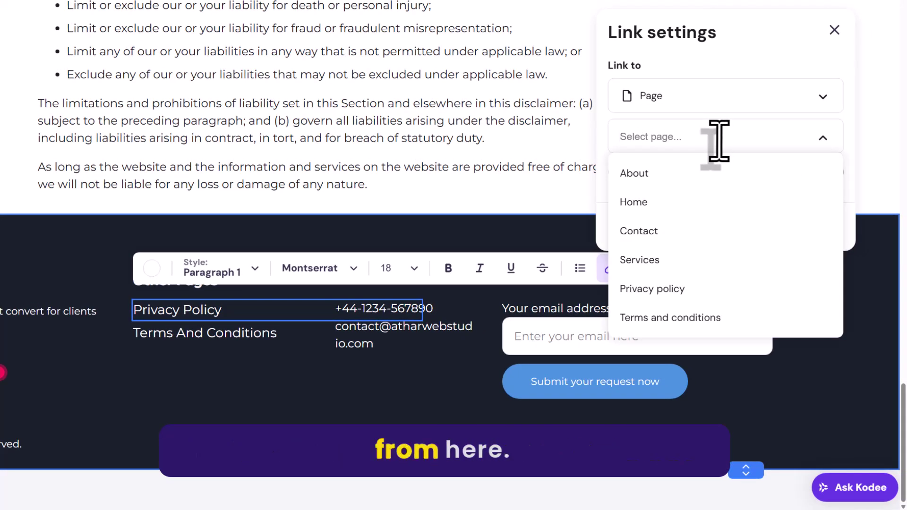
{"action": "left_click", "coordinate": [666, 289]}
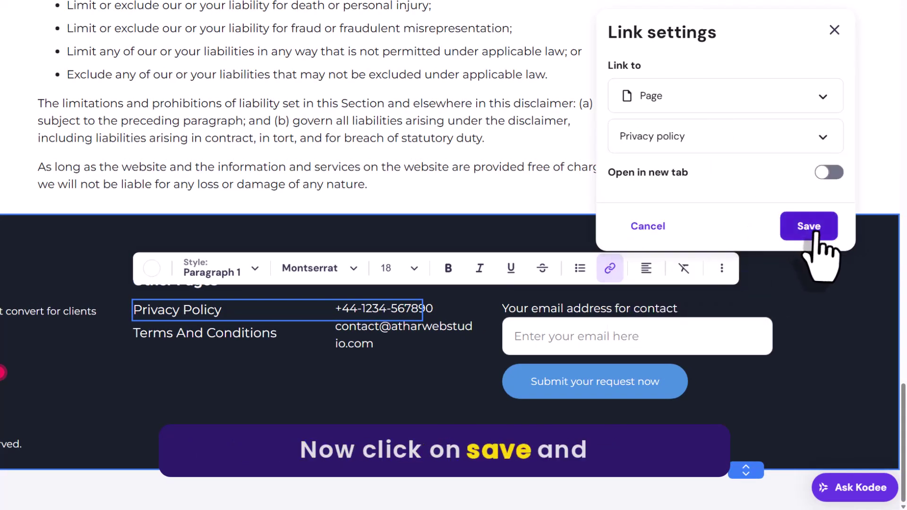
{"action": "left_click", "coordinate": [807, 226]}
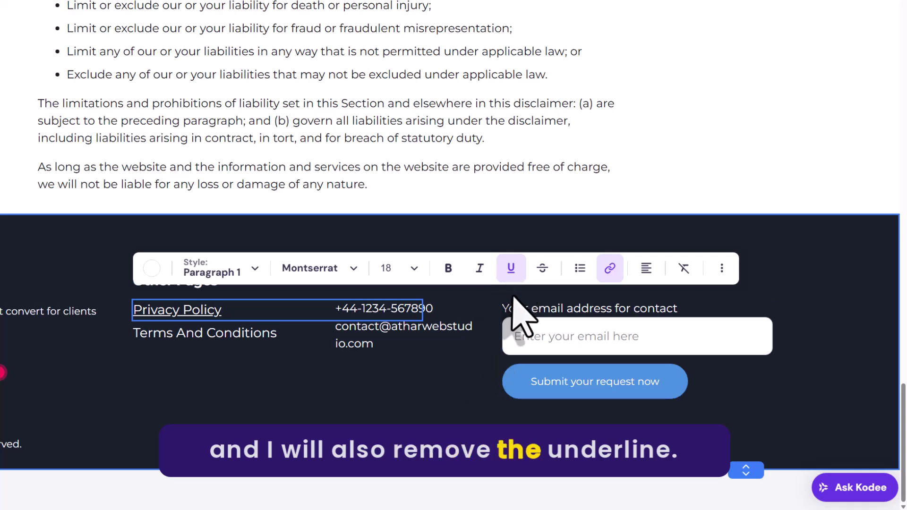
{"action": "left_click", "coordinate": [510, 268]}
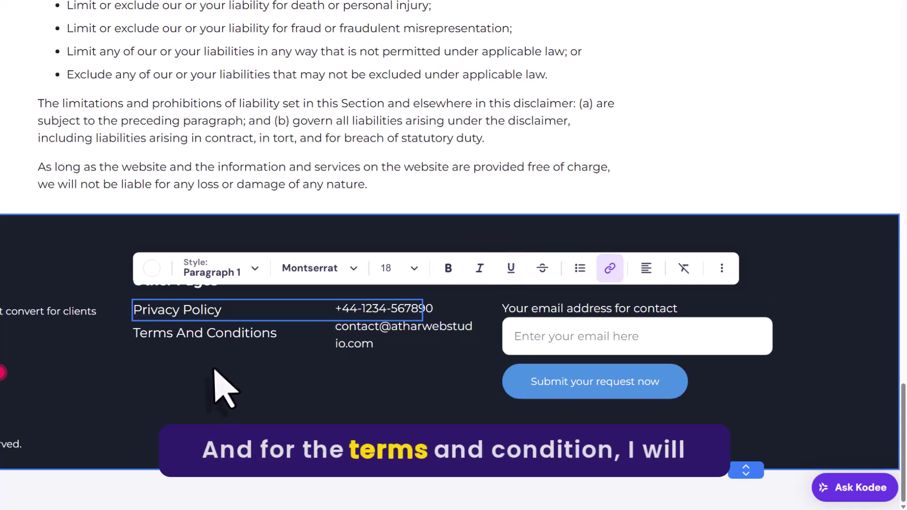
Link Terms And Conditions to its page without underline, then publish and view the site.
{"action": "left_click", "coordinate": [217, 333]}
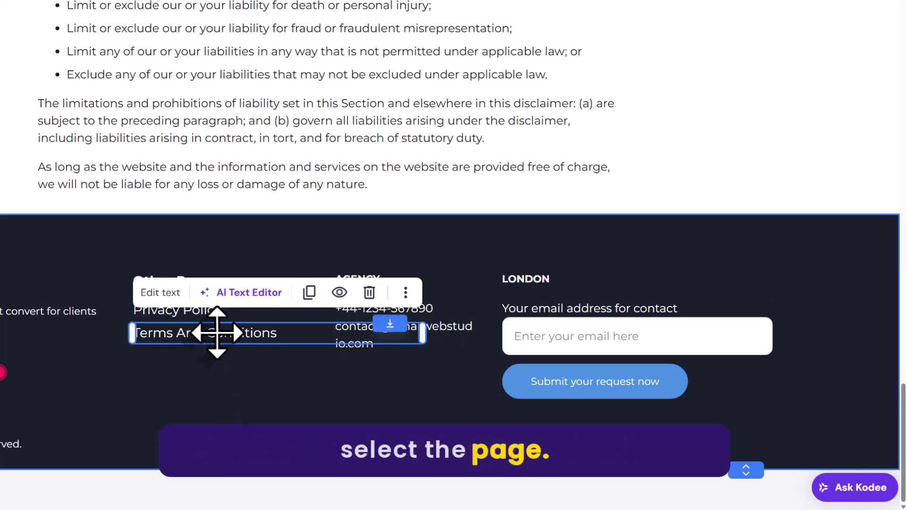
{"action": "left_click", "coordinate": [160, 293]}
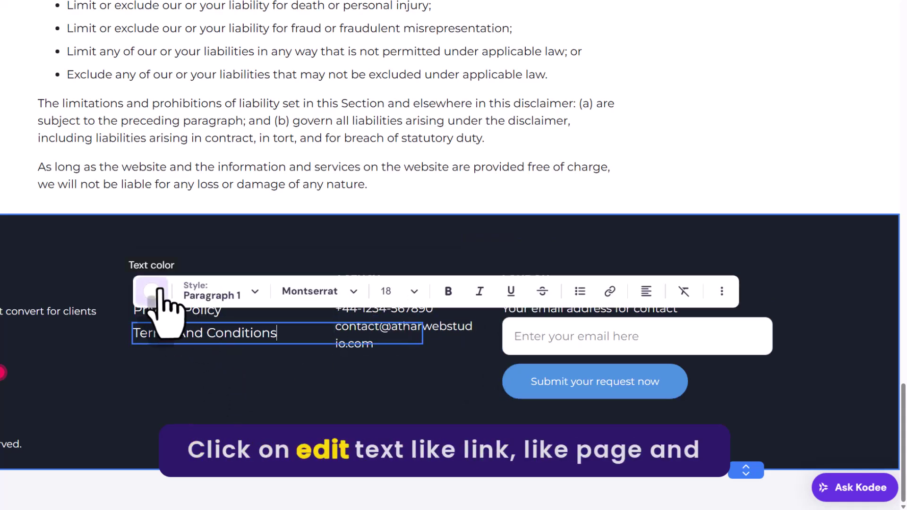
{"action": "left_click", "coordinate": [610, 291]}
{"action": "left_click", "coordinate": [679, 156]}
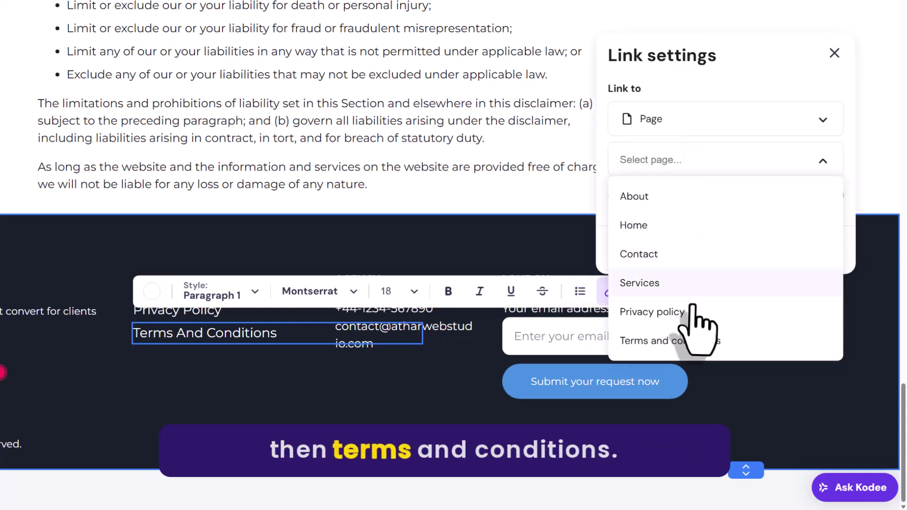
{"action": "left_click", "coordinate": [692, 339]}
{"action": "left_click", "coordinate": [806, 251]}
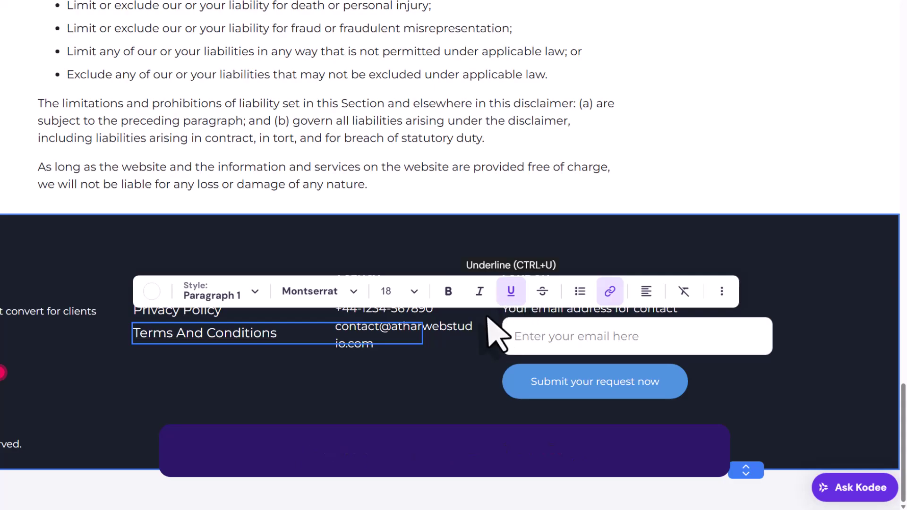
{"action": "left_click", "coordinate": [504, 298]}
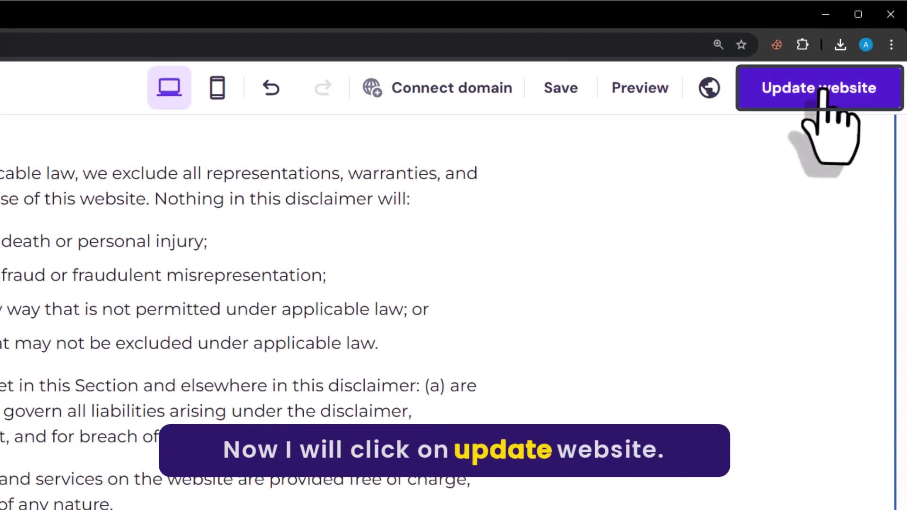
{"action": "left_click", "coordinate": [821, 90]}
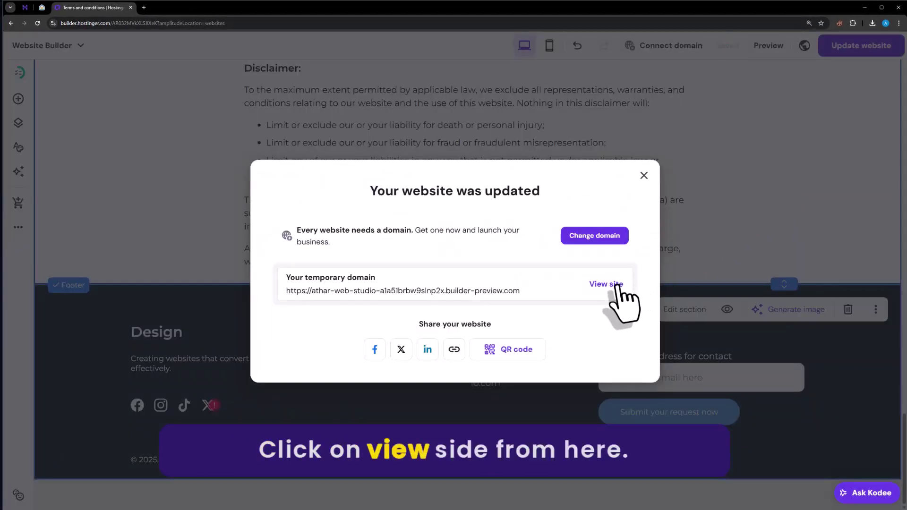
{"action": "left_click", "coordinate": [610, 284]}
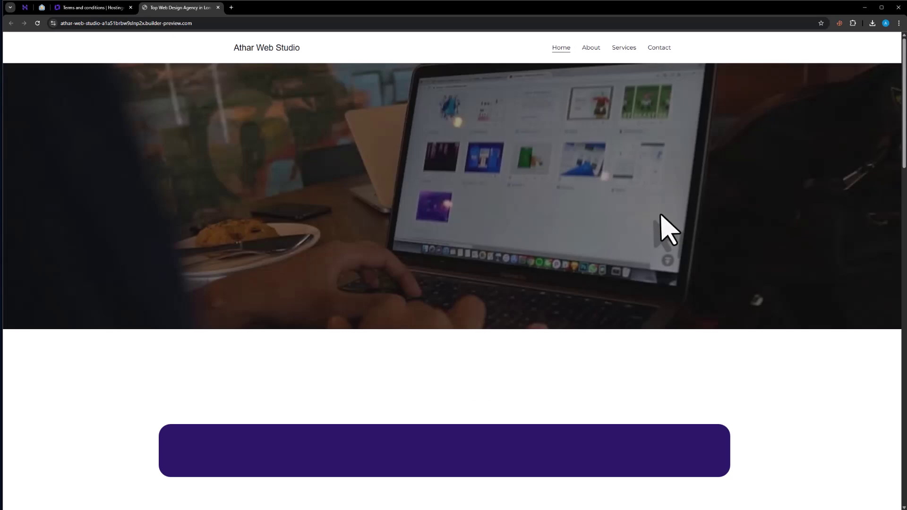
Open the footer's Privacy Policy and Terms and conditions links in new tabs.
{"action": "scroll", "coordinate": [659, 219], "scroll_direction": "down", "scroll_amount": 10}
{"action": "scroll", "coordinate": [661, 232], "scroll_direction": "down", "scroll_amount": 15}
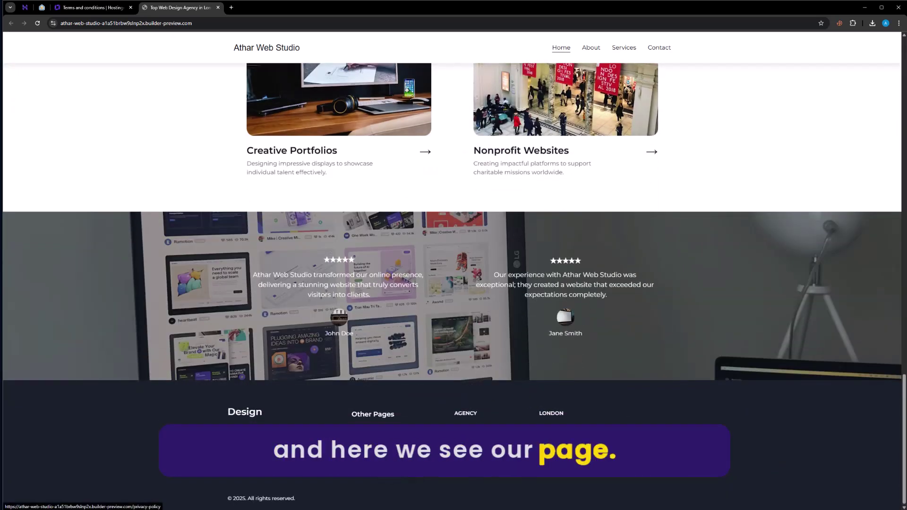
{"action": "right_click", "coordinate": [381, 338]}
{"action": "left_click", "coordinate": [412, 344]}
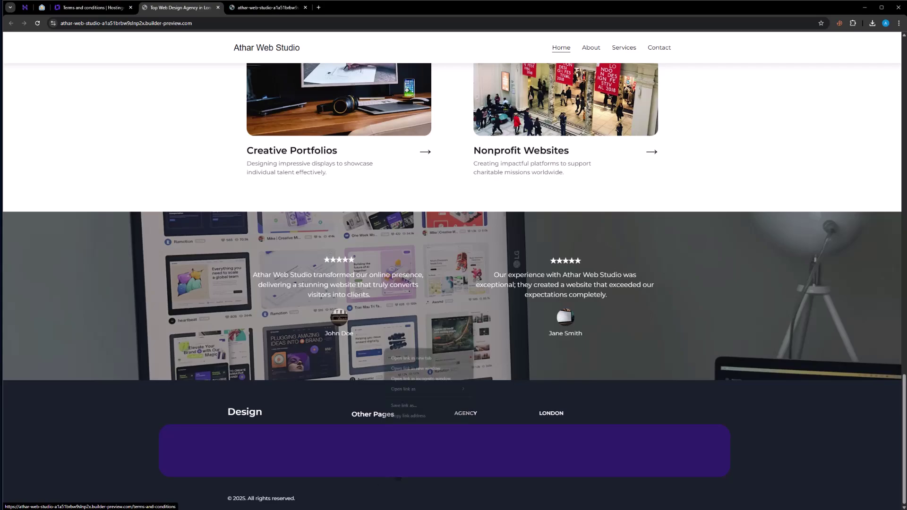
{"action": "left_click", "coordinate": [416, 359]}
Scroll through both opened policy pages to confirm their content.
{"action": "left_click", "coordinate": [273, 9]}
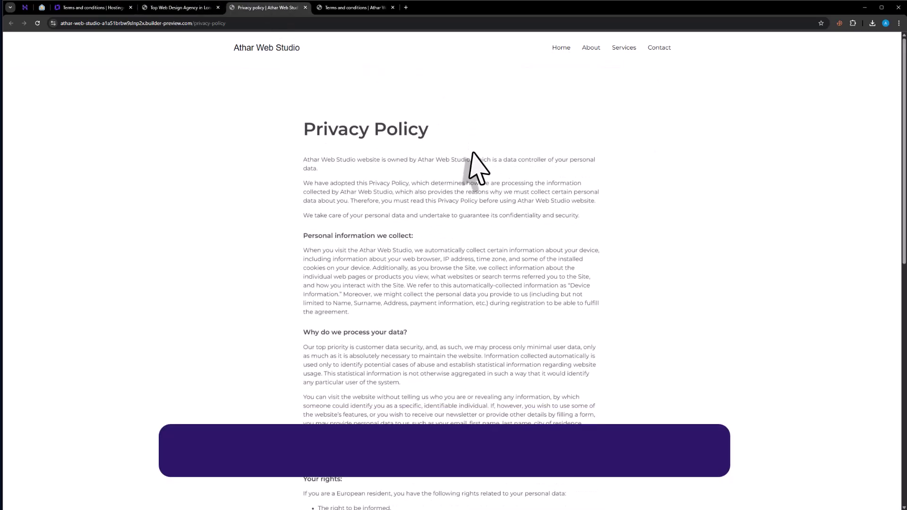
{"action": "scroll", "coordinate": [471, 162], "scroll_direction": "down", "scroll_amount": 15}
{"action": "left_click", "coordinate": [343, 10]}
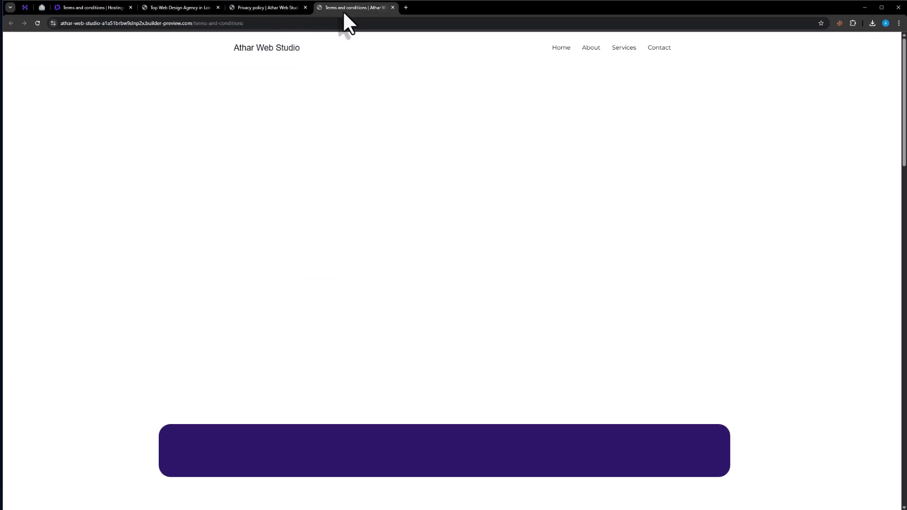
{"action": "scroll", "coordinate": [405, 334], "scroll_direction": "down", "scroll_amount": 10}
{"action": "scroll", "coordinate": [399, 322], "scroll_direction": "down", "scroll_amount": 8}
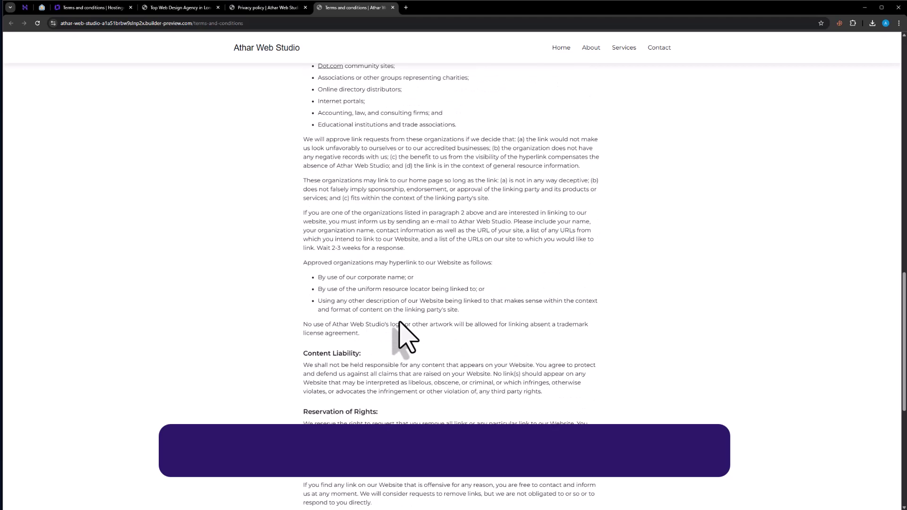